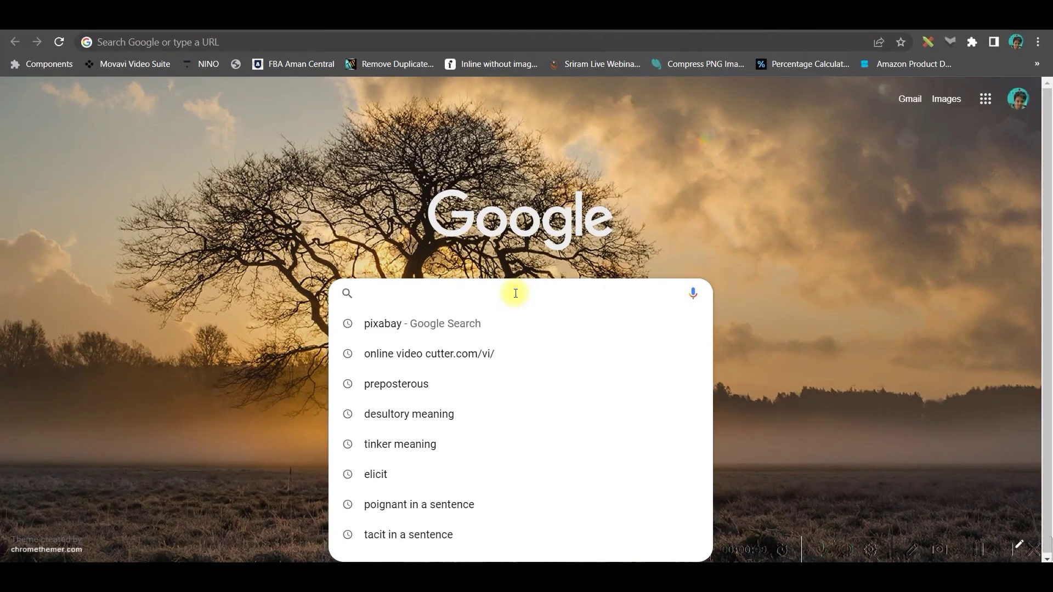
{"action": "type", "text": "Medi"}
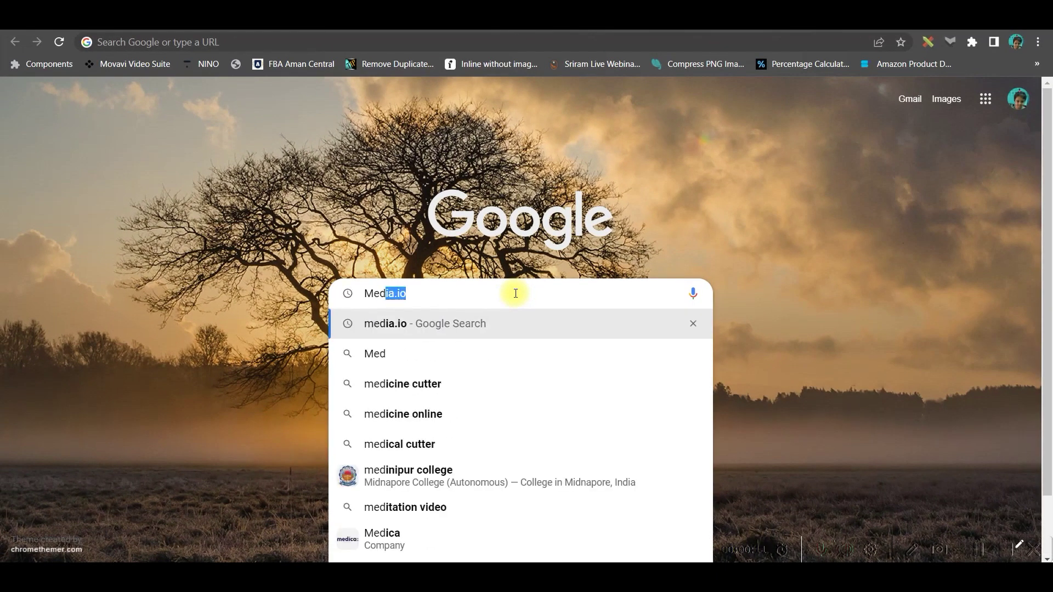
{"action": "type", "text": "a.io"}
- Search for media.io and open the AniEraser online object remover from its homepage
{"action": "key", "text": "Return"}
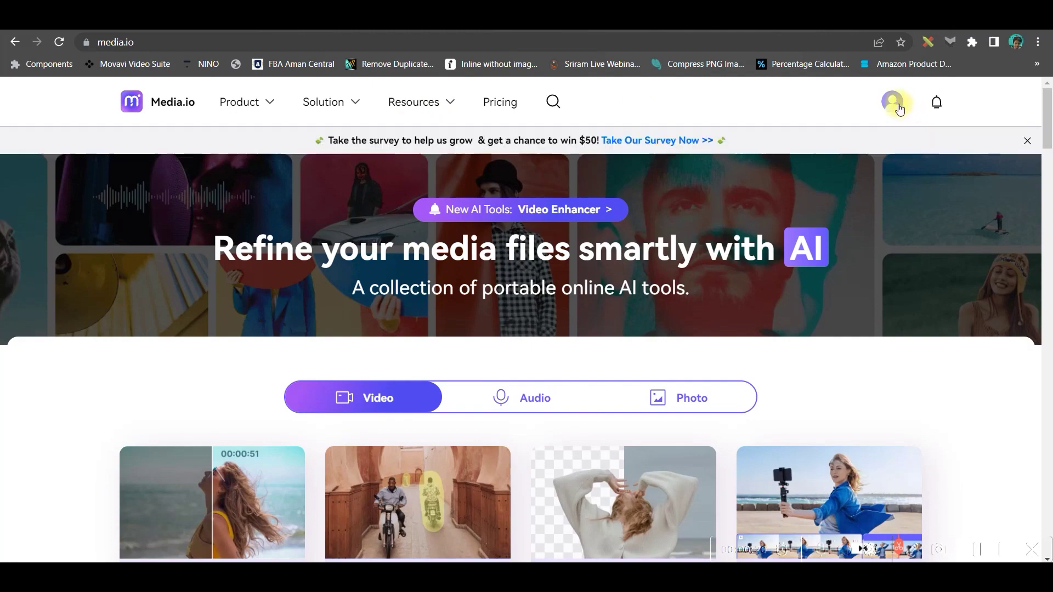
{"action": "mouse_move", "coordinate": [892, 101]}
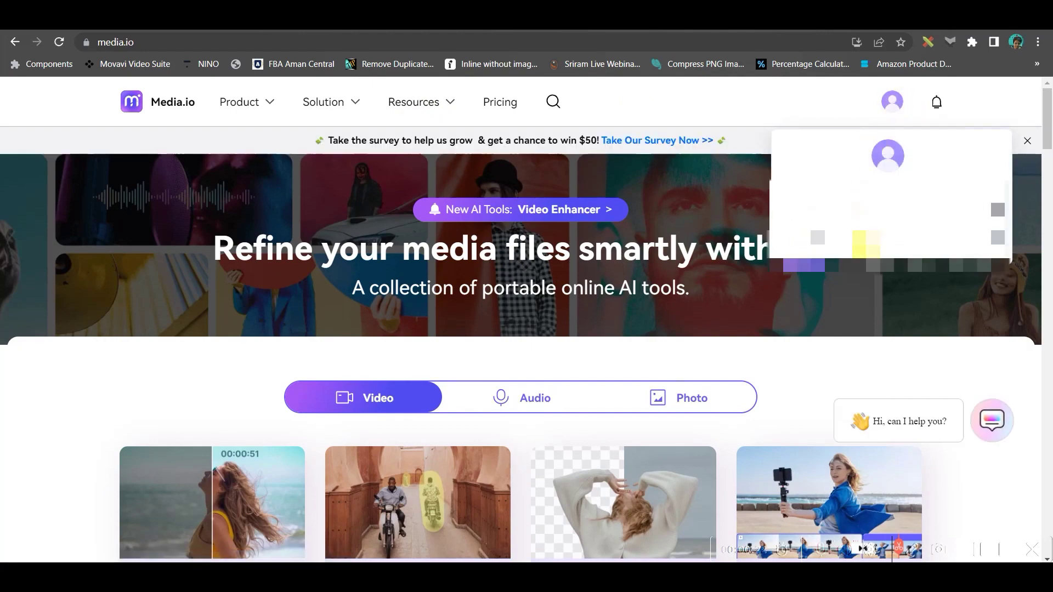
{"action": "scroll", "coordinate": [176, 432], "scroll_direction": "down", "scroll_amount": 4}
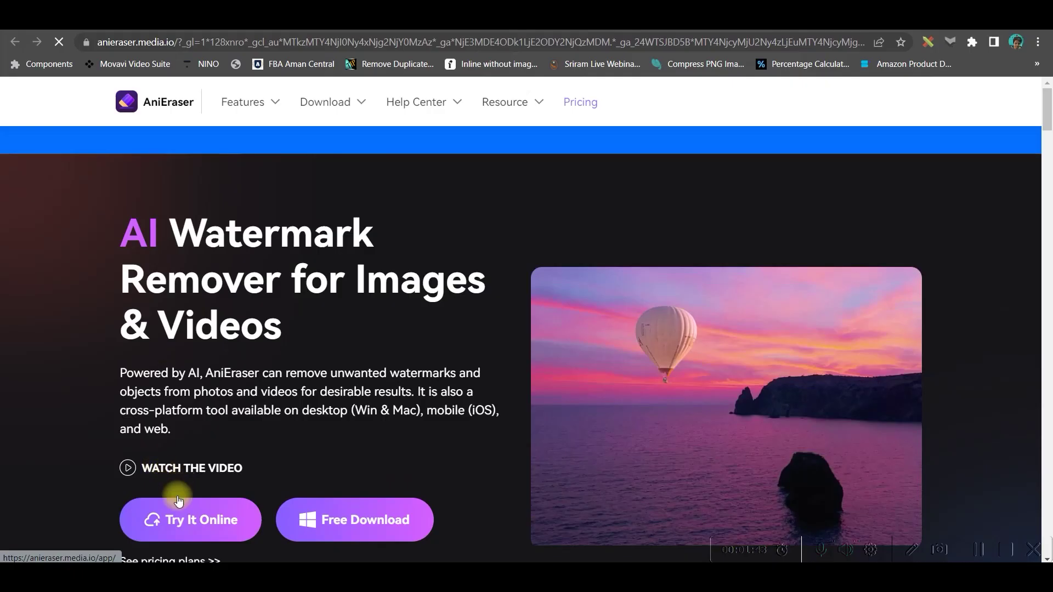
{"action": "left_click", "coordinate": [215, 522]}
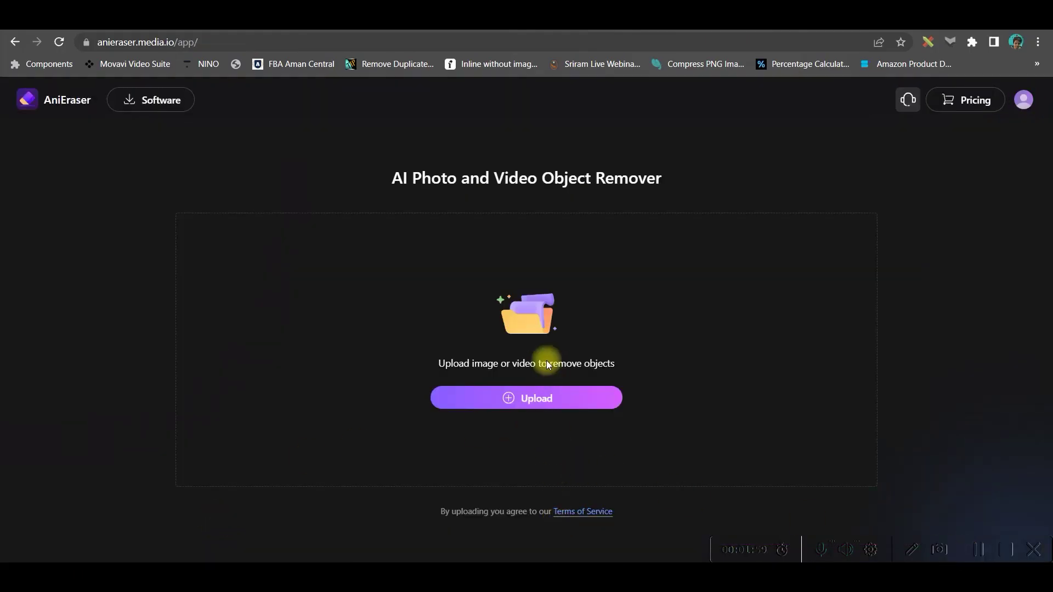
- Upload hot_air_balloon.mp4 by dragging it from the sample videos folder onto AniEraser
{"action": "left_click", "coordinate": [540, 399]}
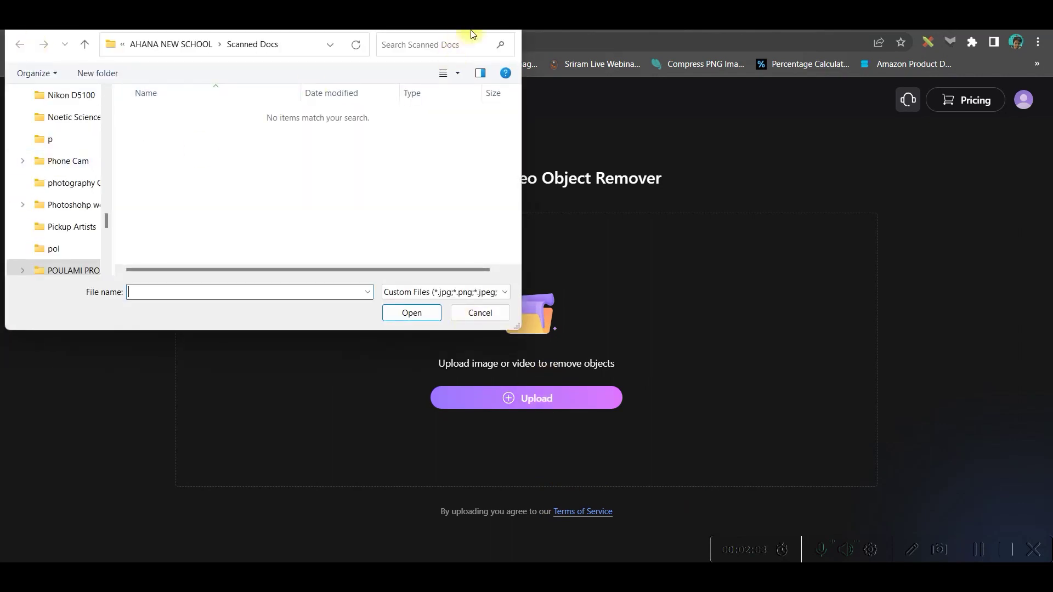
{"action": "left_click", "coordinate": [517, 31]}
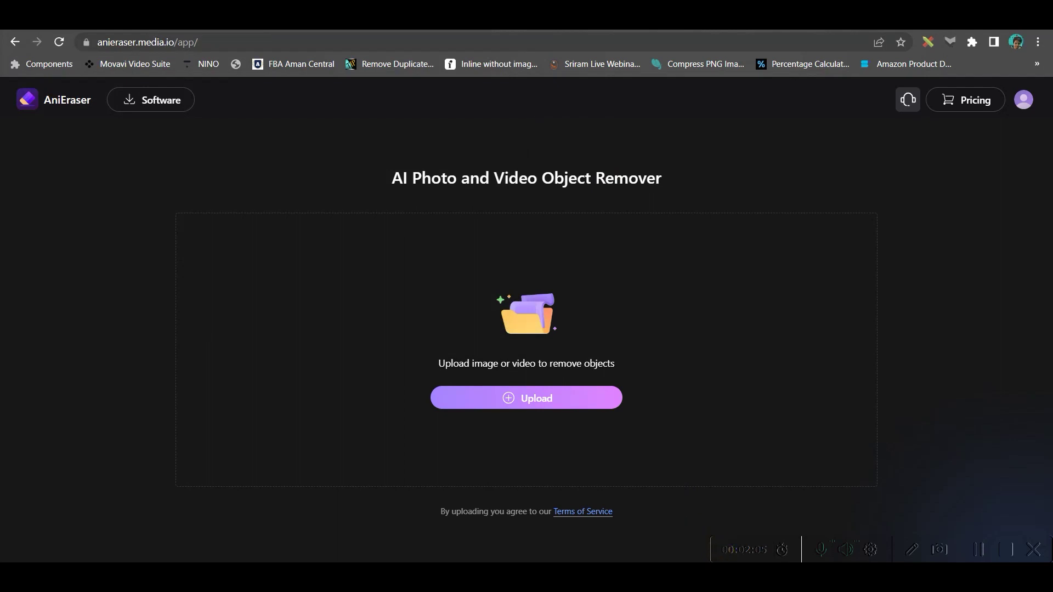
{"action": "left_click", "coordinate": [762, 504]}
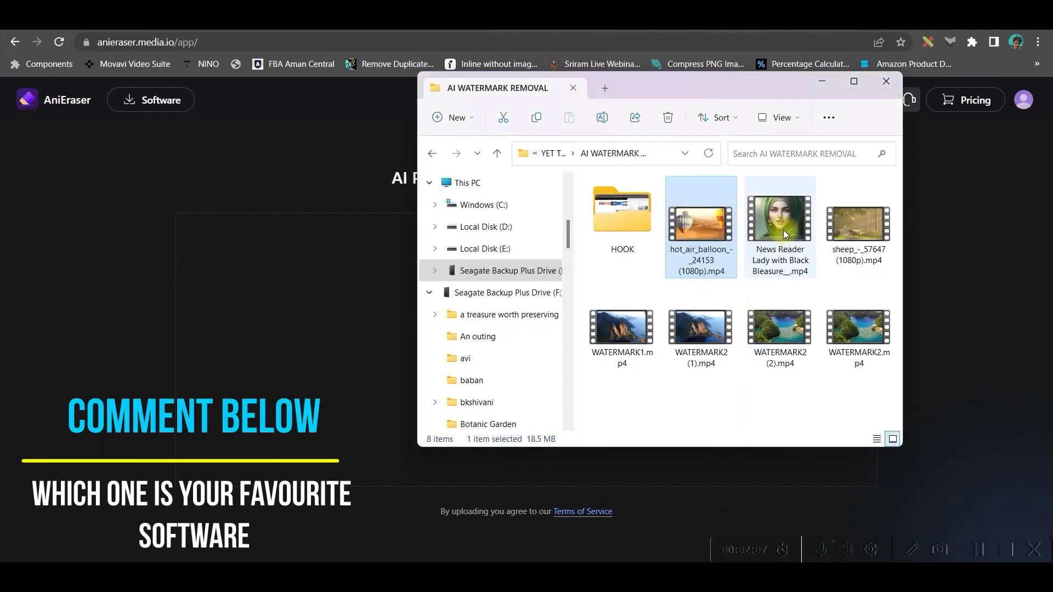
{"action": "left_click_drag", "start_coordinate": [720, 229], "coordinate": [274, 345]}
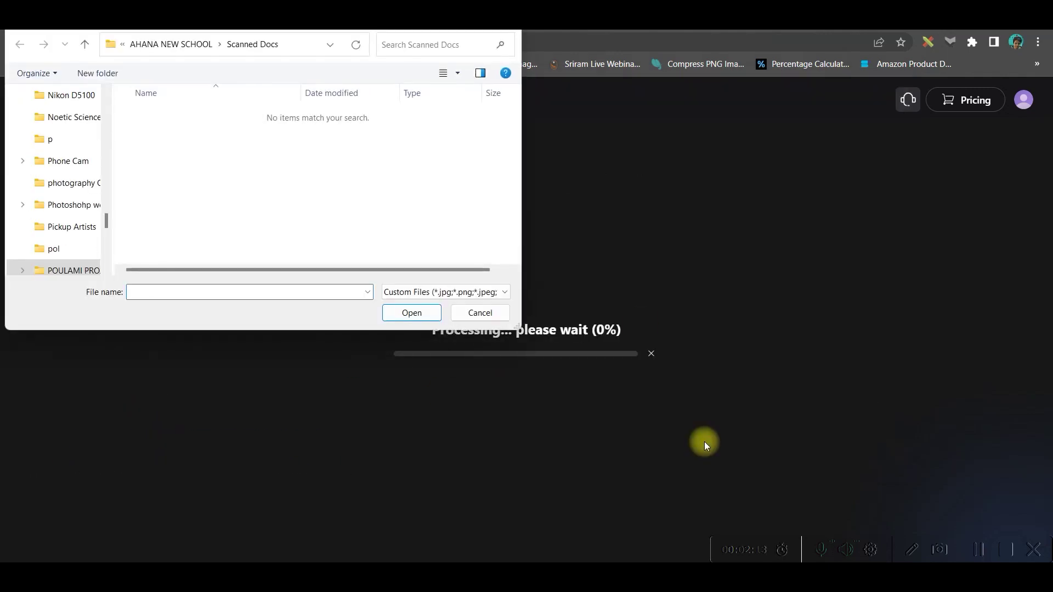
{"action": "key", "text": "Escape"}
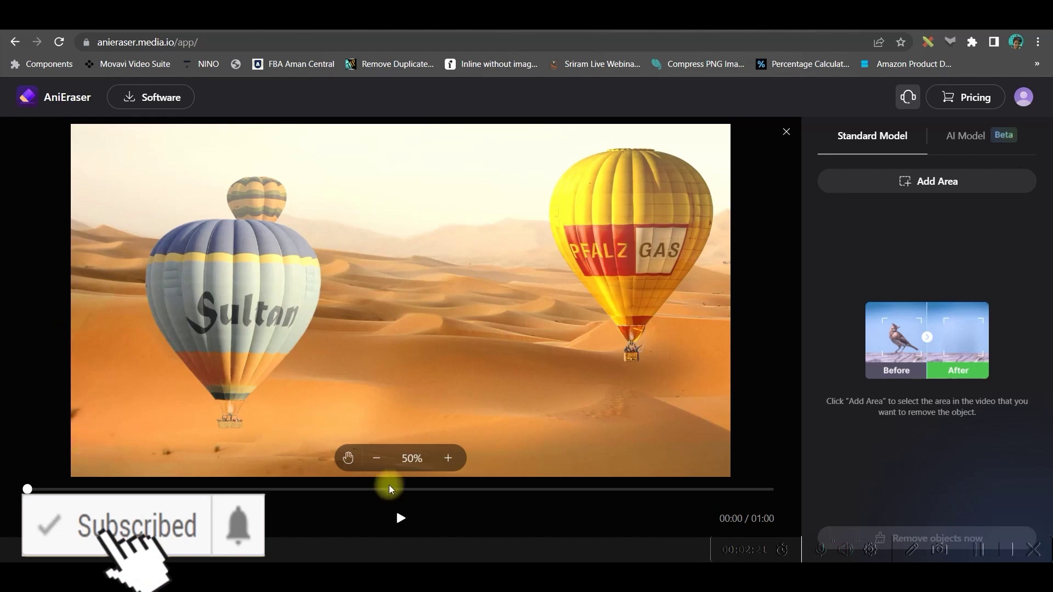
- Brush over the small distant balloon with an enlarged AI brush and start removing it
{"action": "left_click", "coordinate": [399, 518]}
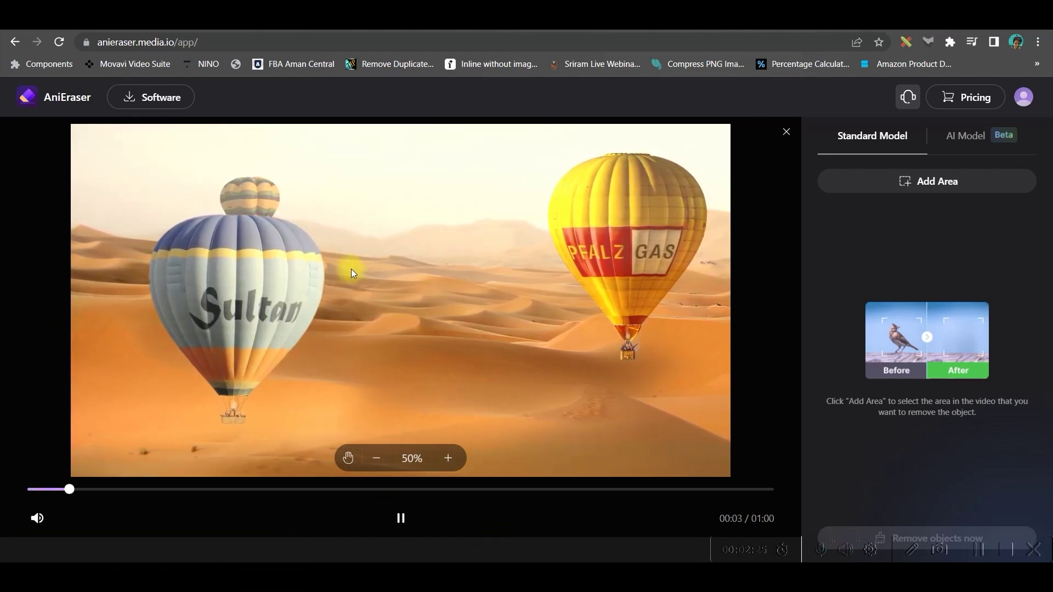
{"action": "left_click", "coordinate": [401, 518]}
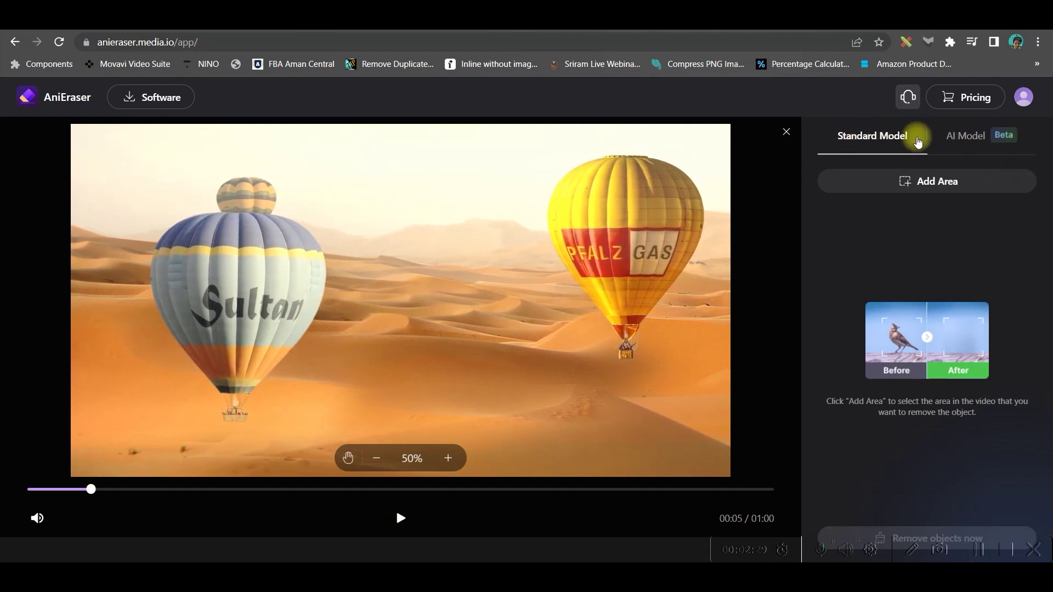
{"action": "left_click", "coordinate": [965, 135]}
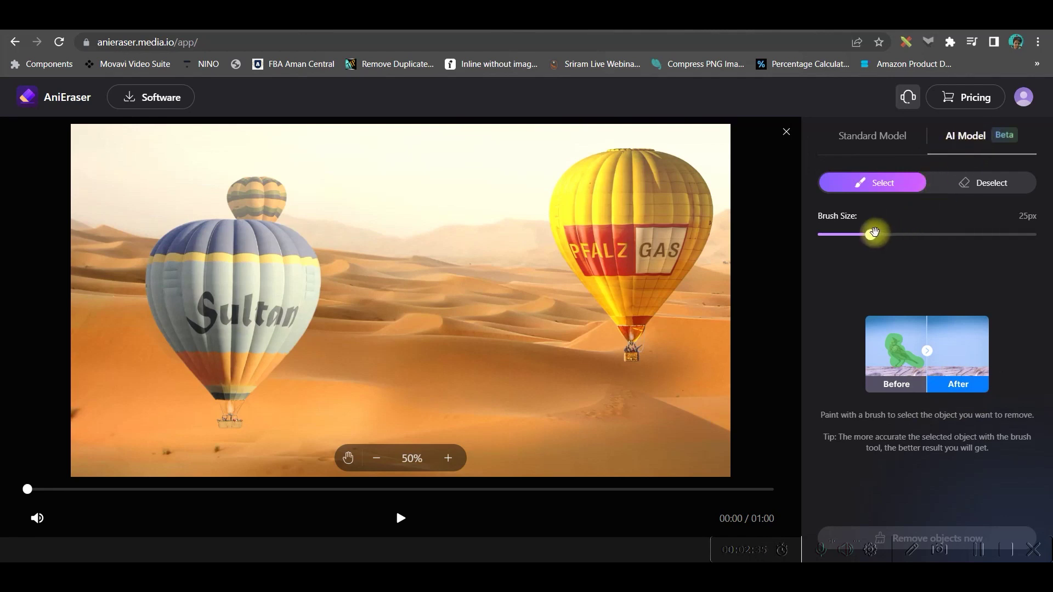
{"action": "left_click_drag", "start_coordinate": [871, 236], "coordinate": [884, 238]}
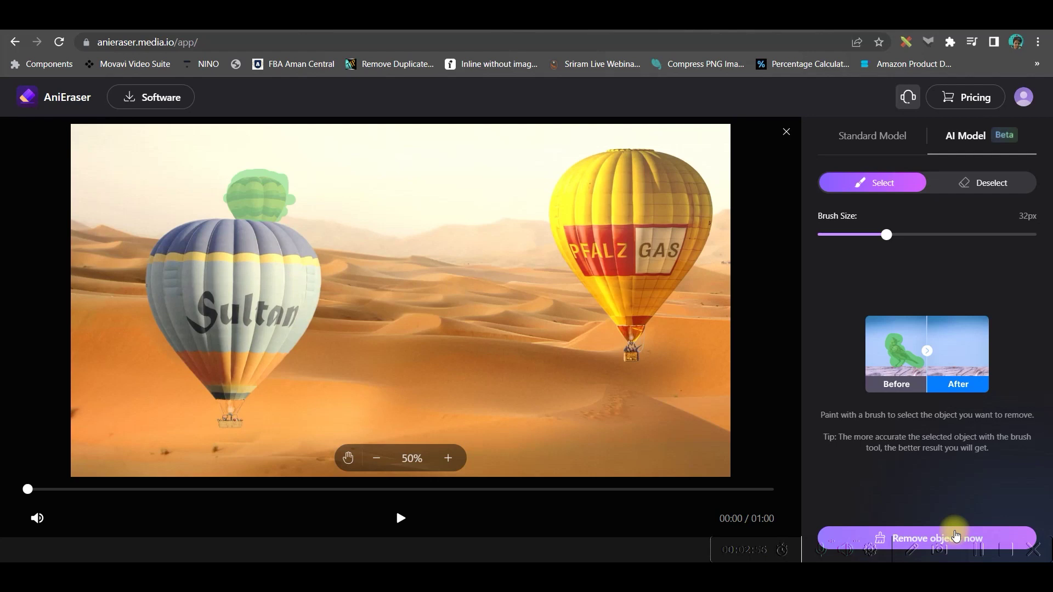
{"action": "left_click", "coordinate": [1012, 542]}
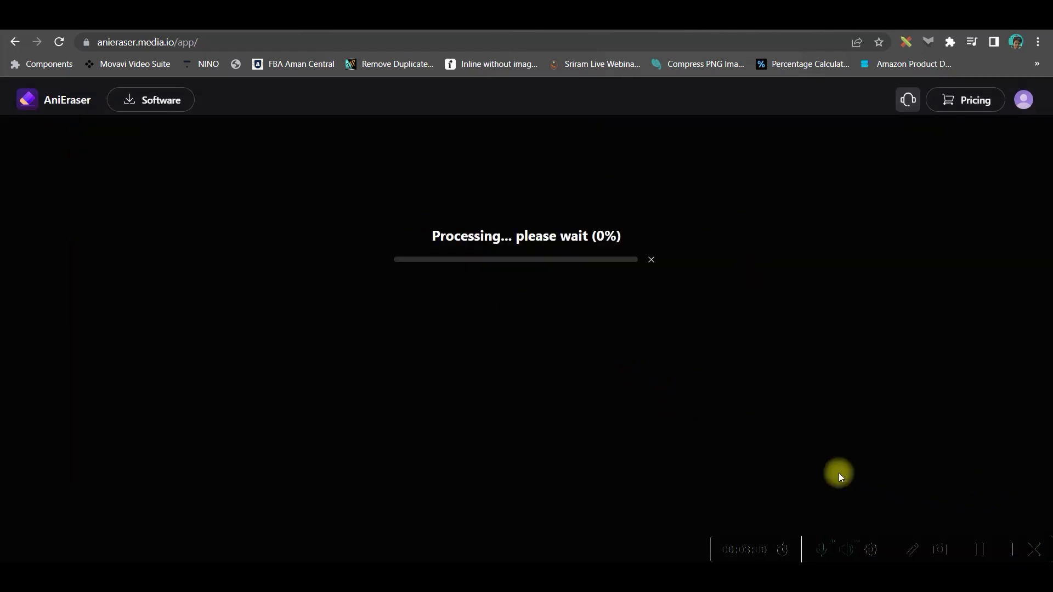
- Download the processed balloon video as an MP4 once removal finishes
{"action": "left_click", "coordinate": [981, 551]}
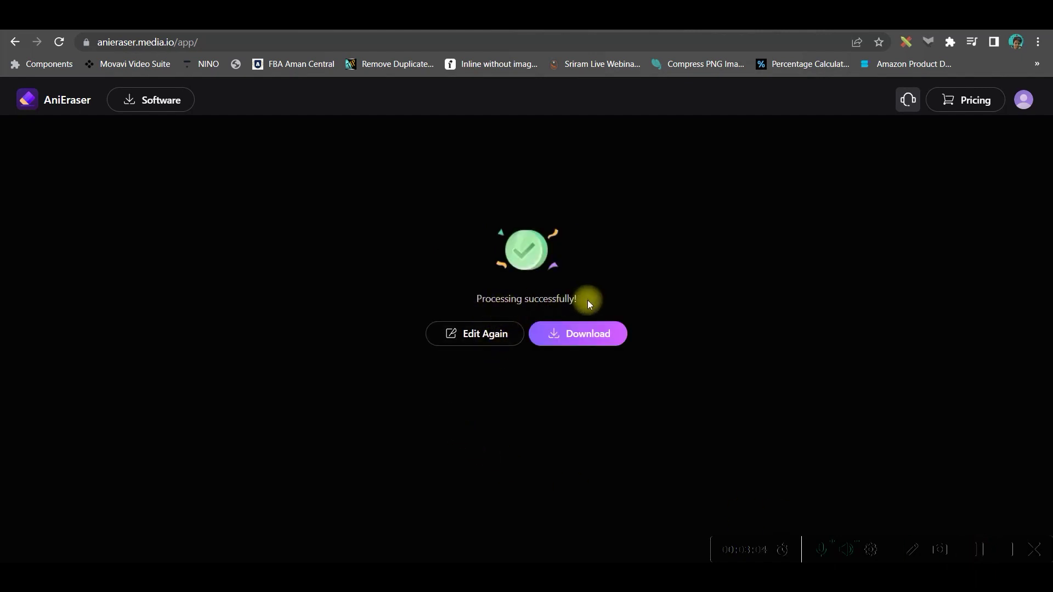
{"action": "left_click", "coordinate": [579, 336]}
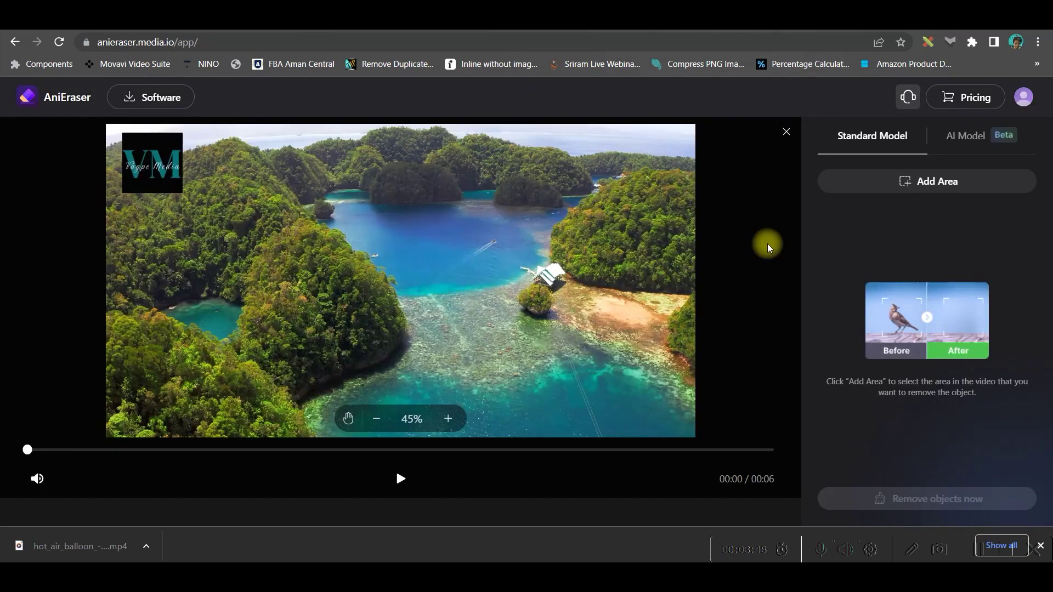
- Brush over the VM logo, erase it, download the island clip, then start a new search
{"action": "left_click", "coordinate": [951, 140]}
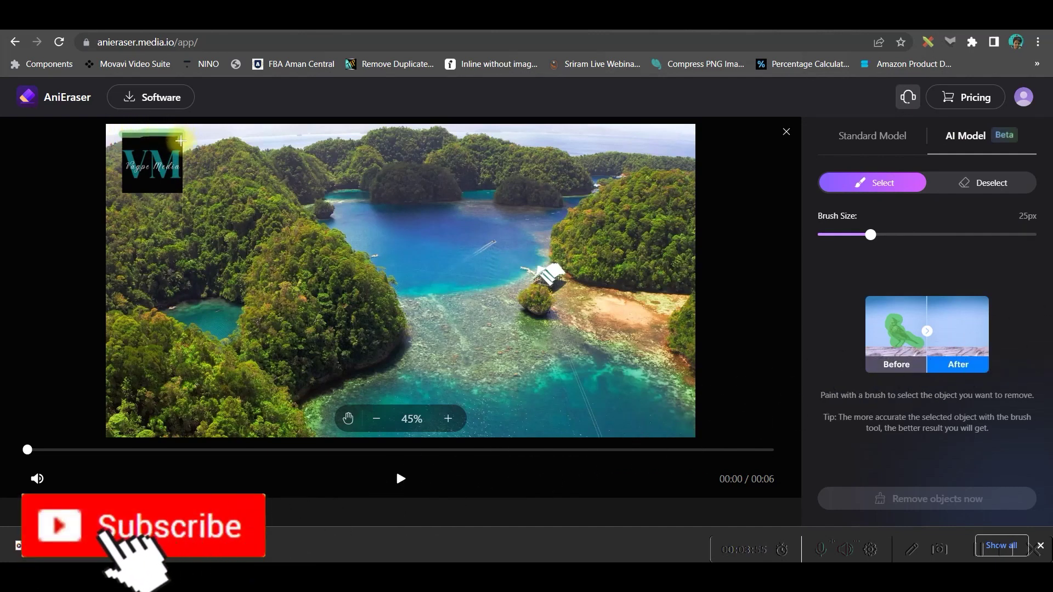
{"action": "mouse_move", "coordinate": [130, 134]}
{"action": "left_mouse_down"}
{"action": "mouse_move", "coordinate": [179, 158]}
{"action": "mouse_move", "coordinate": [137, 186]}
{"action": "left_mouse_up"}
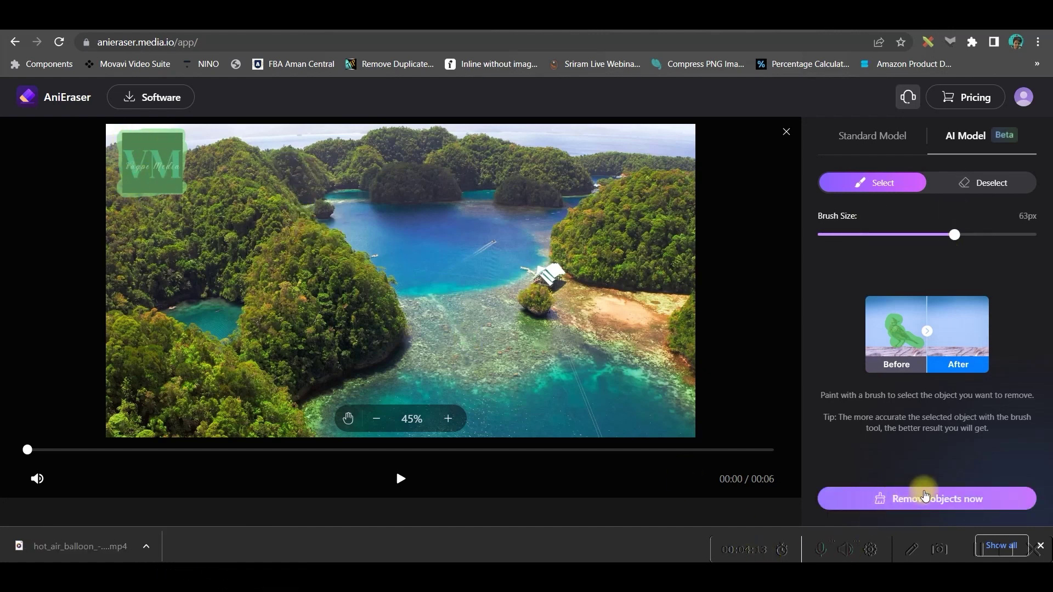
{"action": "left_click", "coordinate": [927, 500]}
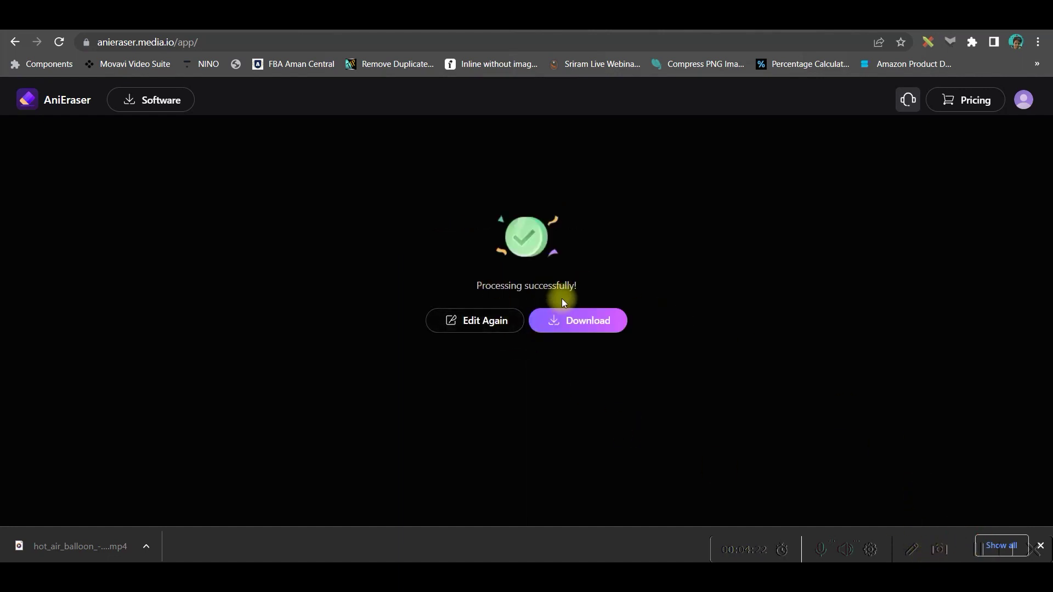
{"action": "left_click", "coordinate": [572, 324]}
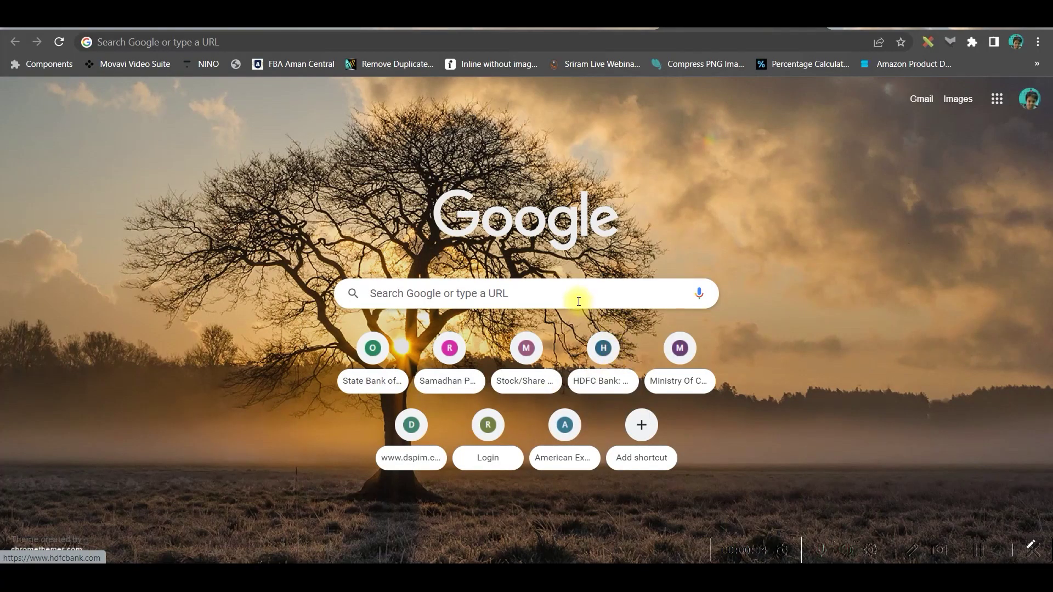
{"action": "left_click", "coordinate": [578, 296]}
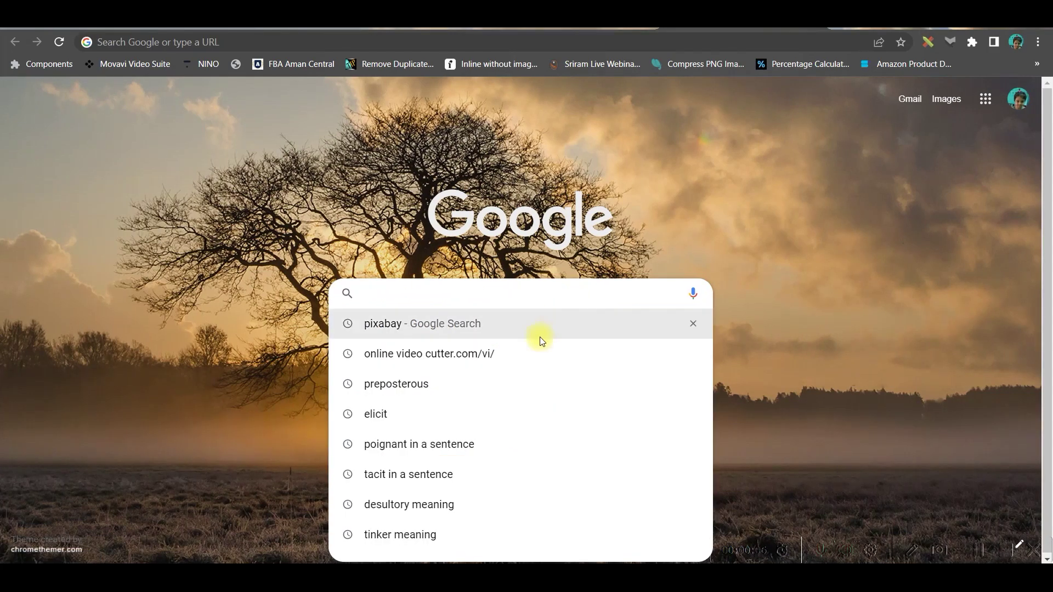
- Open online-video-cutter.com and drag WATERMARK1.mp4 onto its drop zone
{"action": "left_click", "coordinate": [474, 359]}
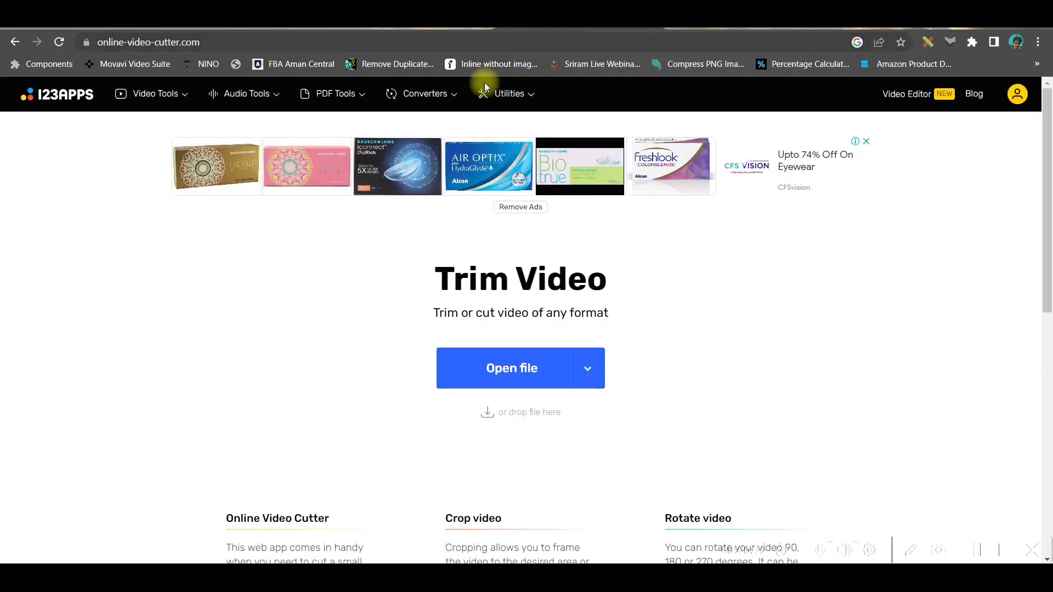
{"action": "left_click", "coordinate": [537, 392]}
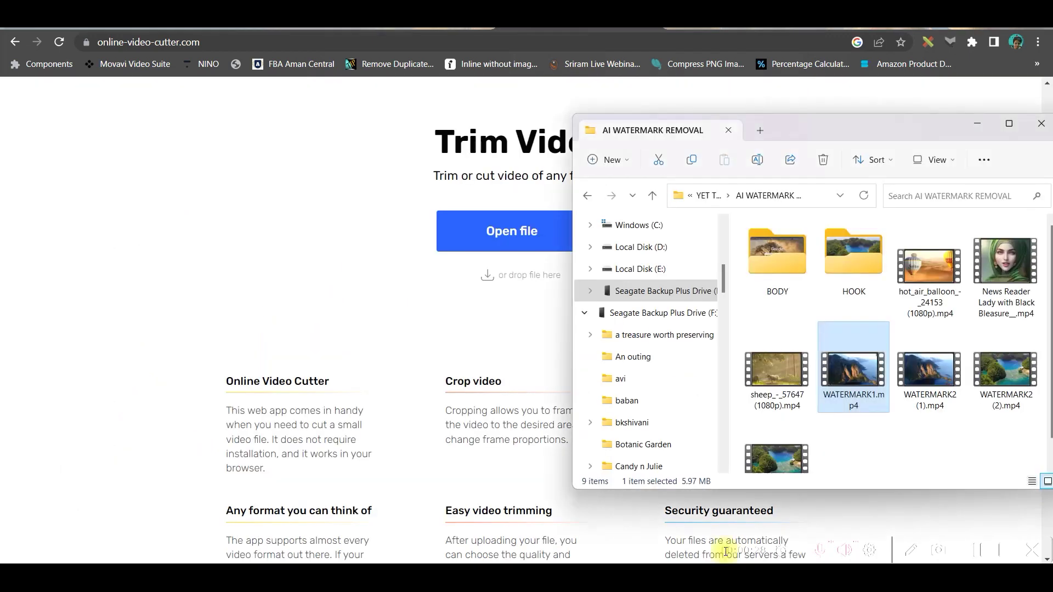
{"action": "left_click_drag", "start_coordinate": [856, 375], "coordinate": [423, 299]}
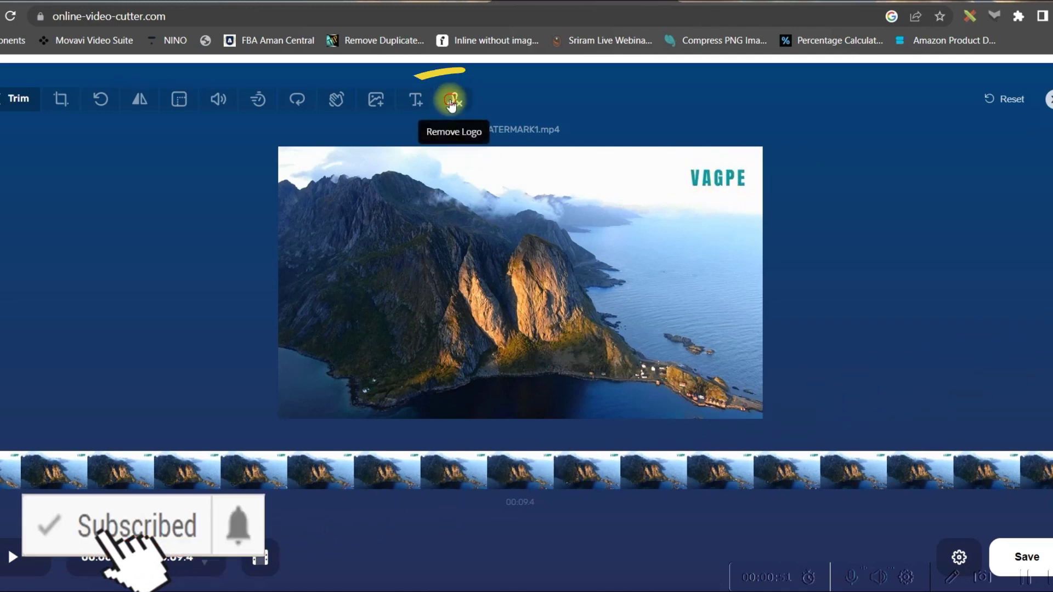
- Box the top-right VAGPE logo for removal, generate a preview, and dismiss the download options
{"action": "left_click", "coordinate": [451, 102]}
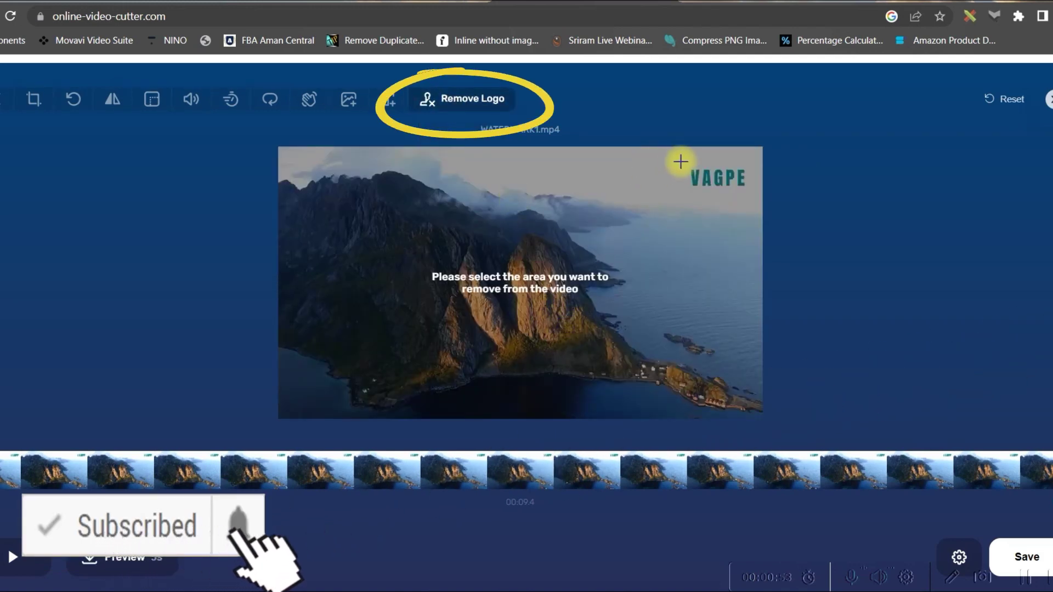
{"action": "left_click_drag", "start_coordinate": [681, 162], "coordinate": [745, 195]}
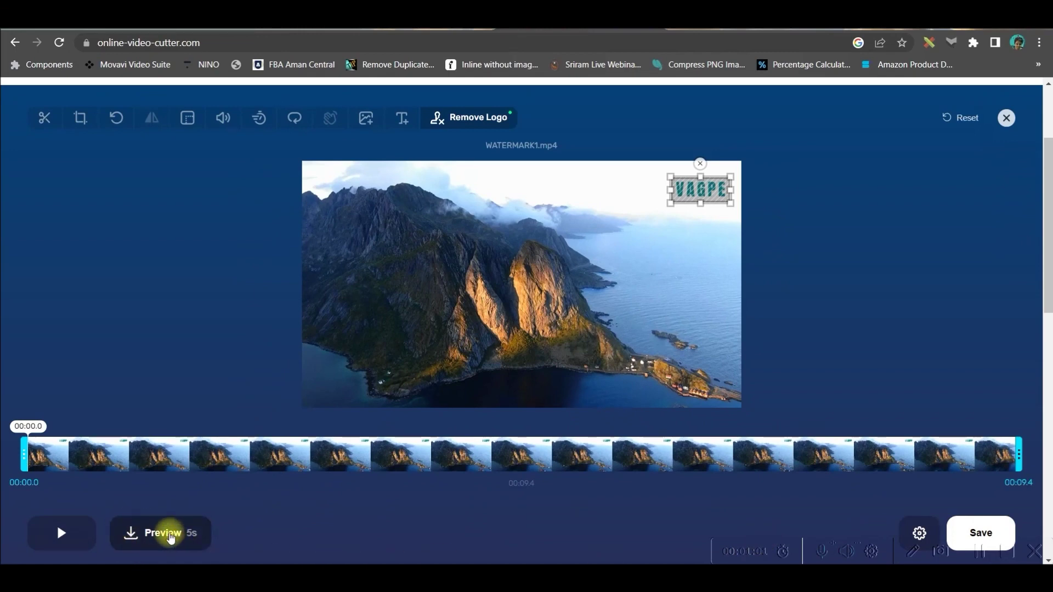
{"action": "left_click", "coordinate": [165, 535]}
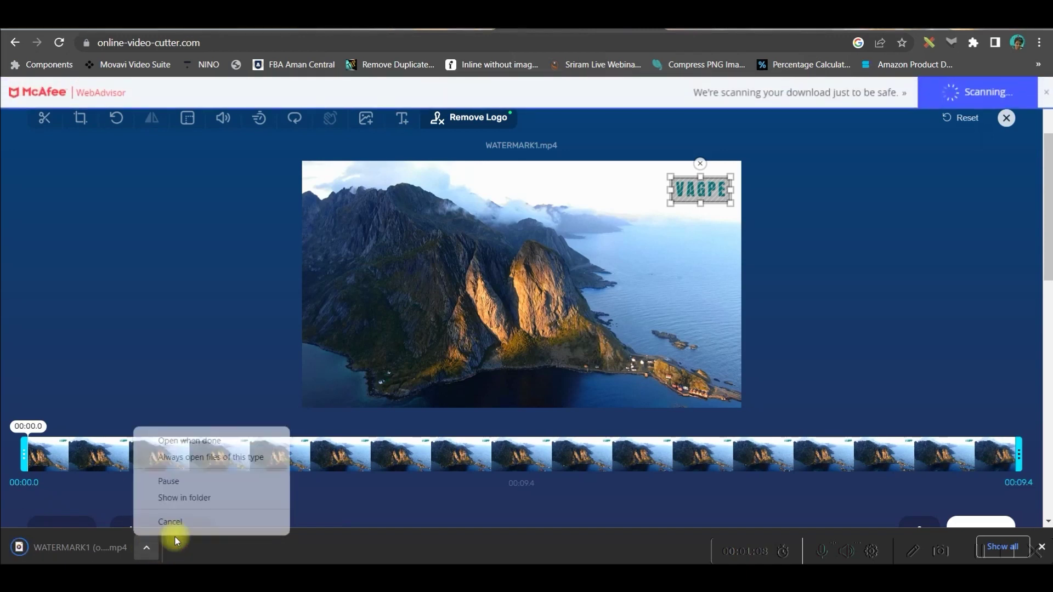
{"action": "left_click", "coordinate": [222, 499]}
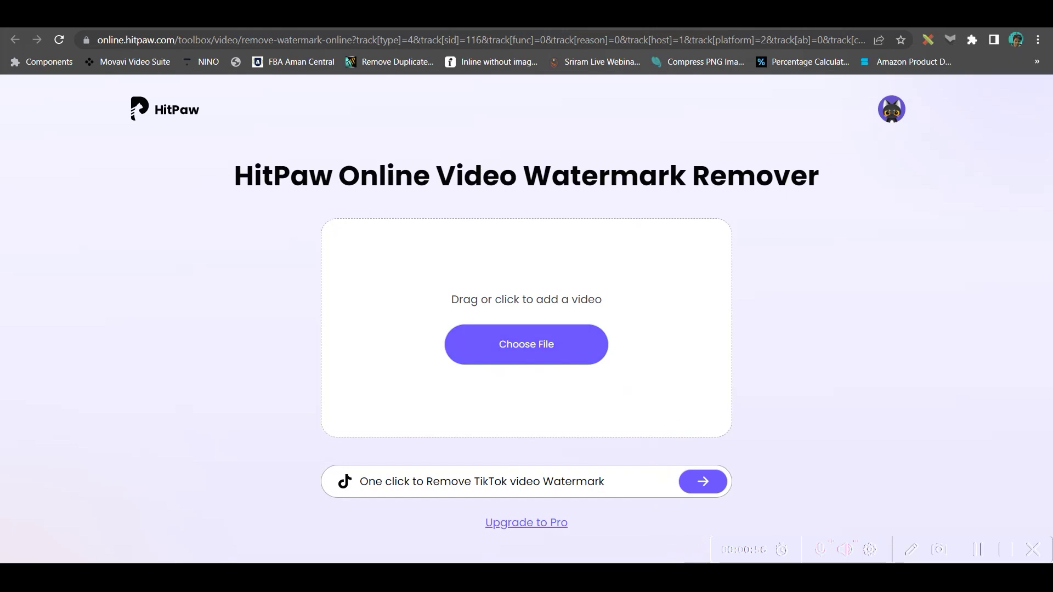
- On HitPaw's Online Video Watermark Remover, bring up the sample videos folder
{"action": "left_click", "coordinate": [700, 506]}
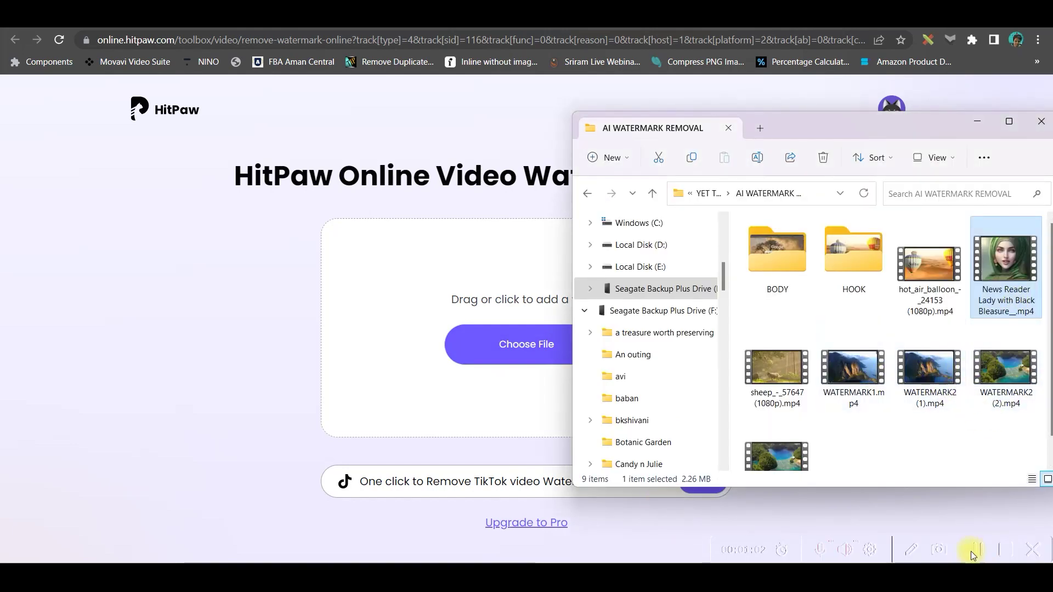
- Import the mountain video, box the VAGPE logo, add two more watermark areas, reselect Watermark 1
{"action": "left_click_drag", "start_coordinate": [947, 375], "coordinate": [568, 395]}
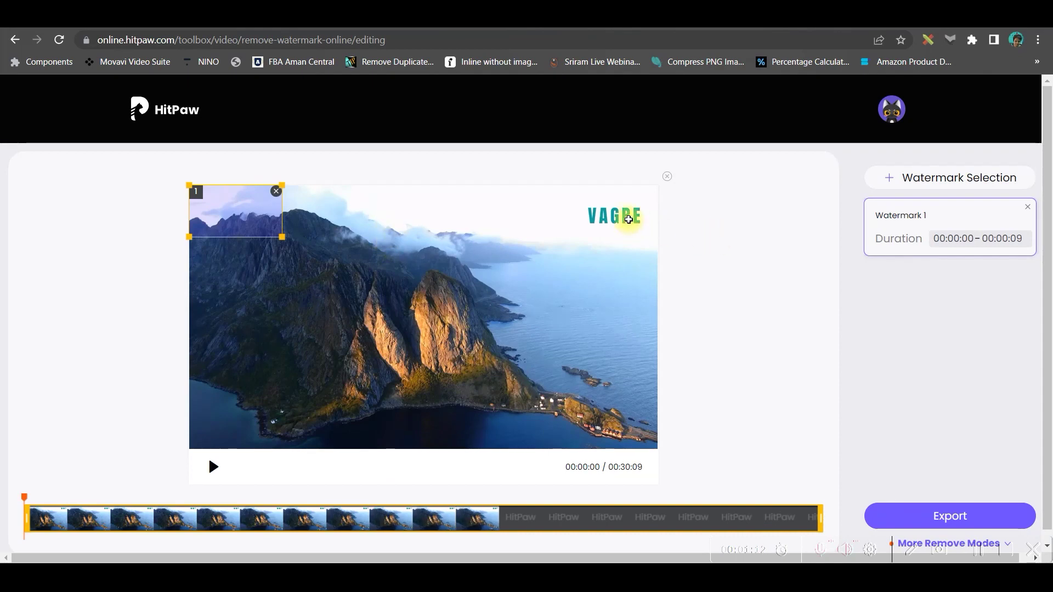
{"action": "left_click_drag", "start_coordinate": [247, 216], "coordinate": [631, 215]}
{"action": "left_click", "coordinate": [567, 243]}
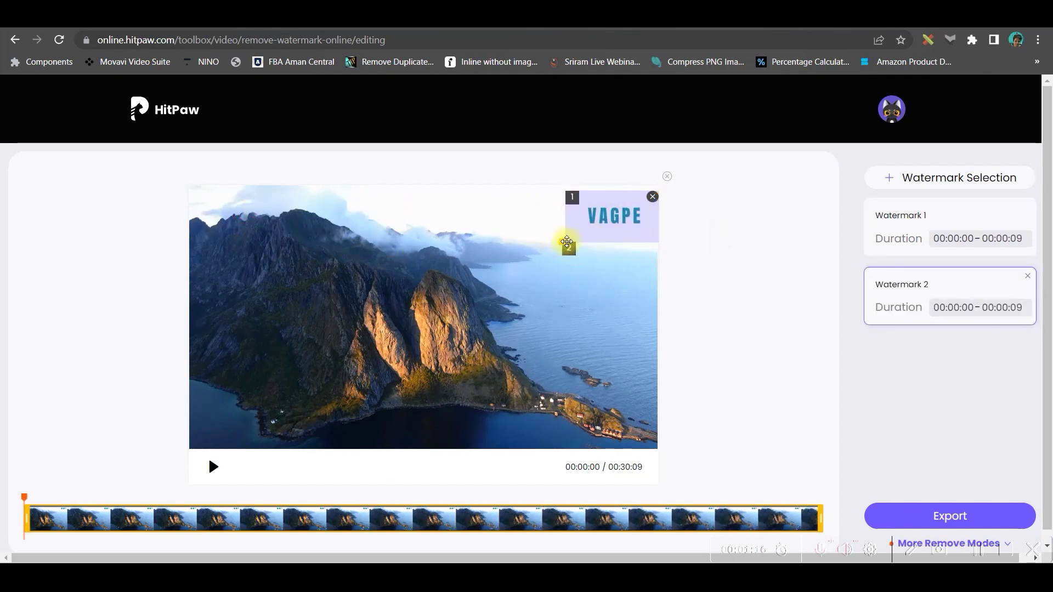
{"action": "left_click", "coordinate": [639, 274]}
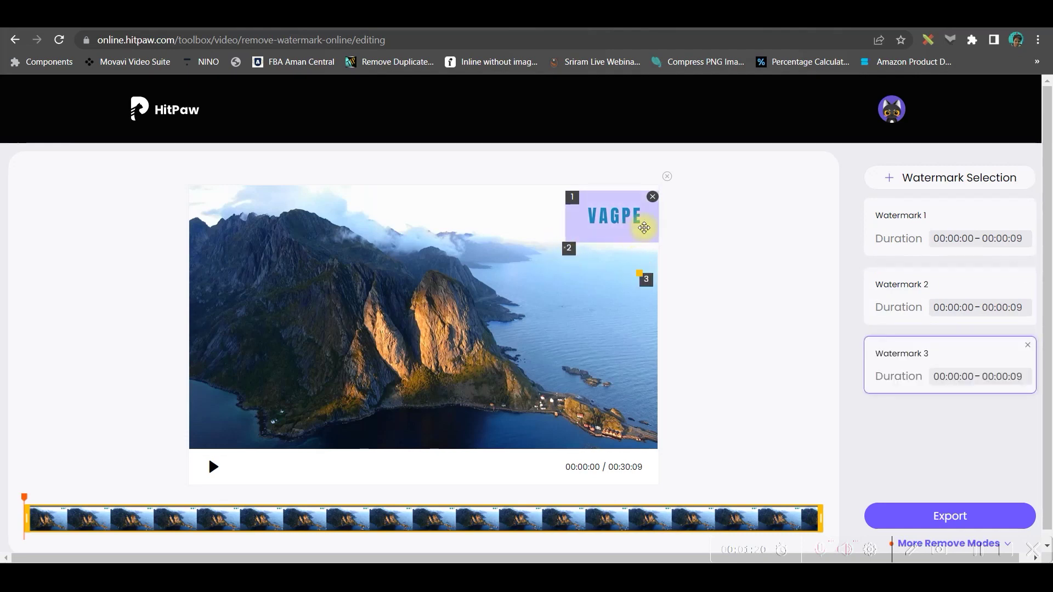
{"action": "left_click", "coordinate": [573, 207]}
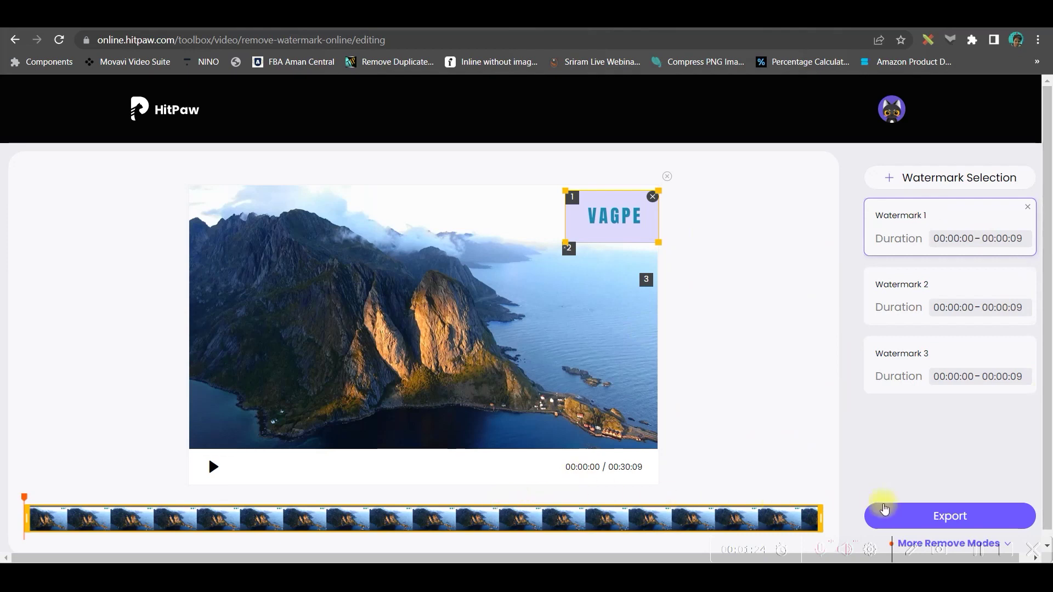
- Export the watermark-free mountain video and download it from the success page
{"action": "left_click", "coordinate": [933, 516]}
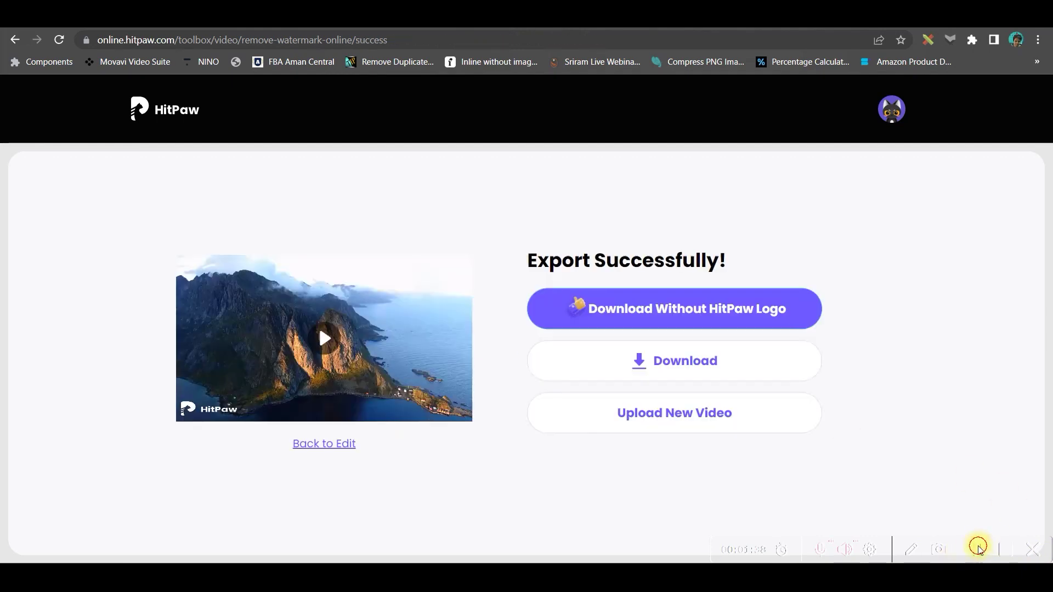
{"action": "left_click", "coordinate": [667, 367]}
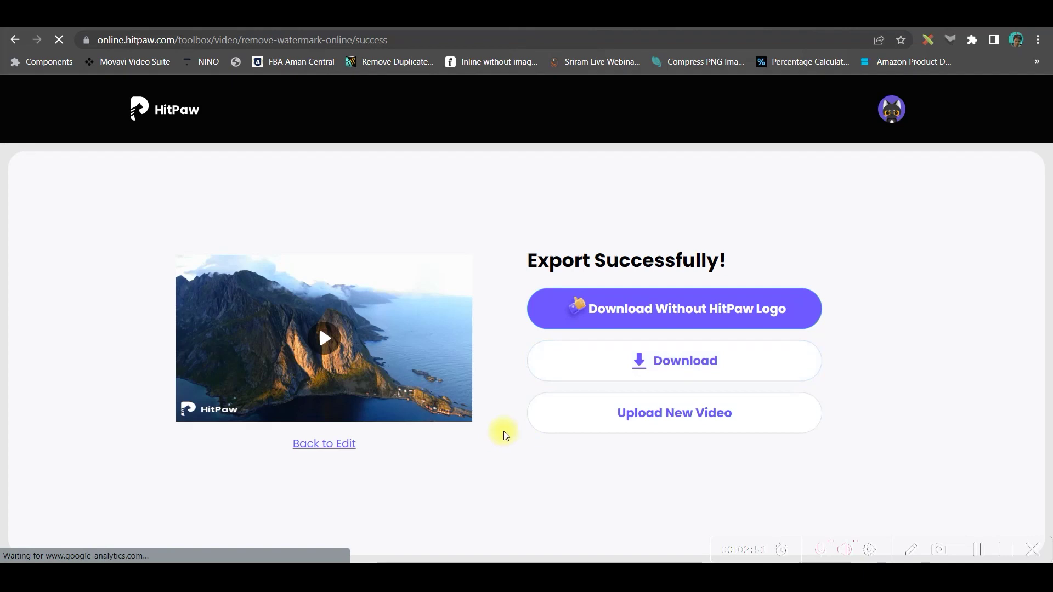